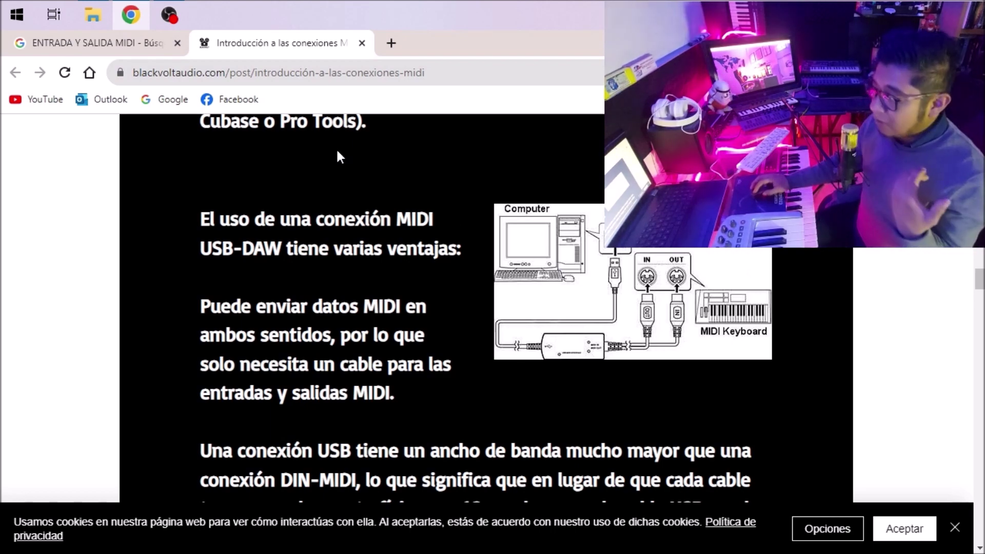
Close the MIDI connections article in the browser and return to the desktop
left_click(361, 43)
left_click(362, 44)
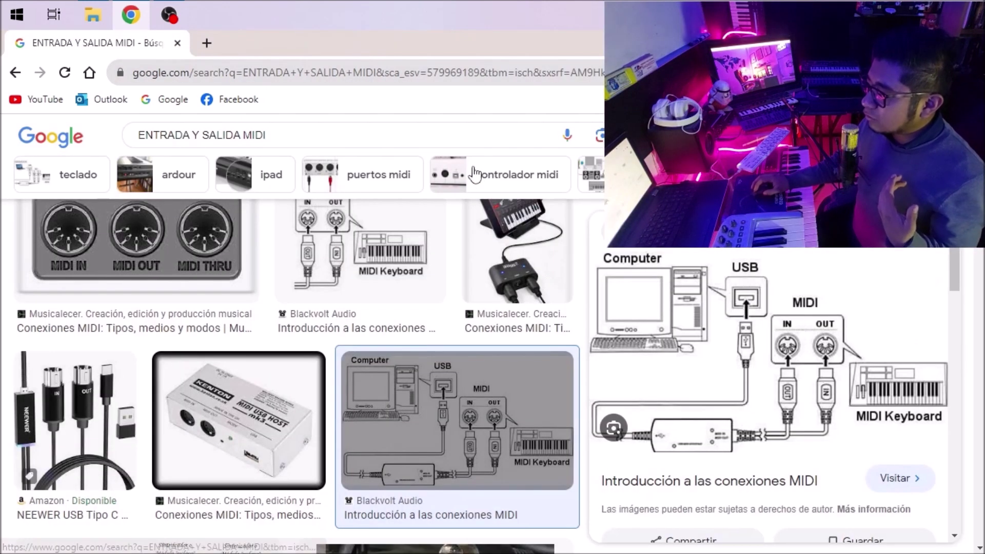
scroll(536, 250, "up", 5)
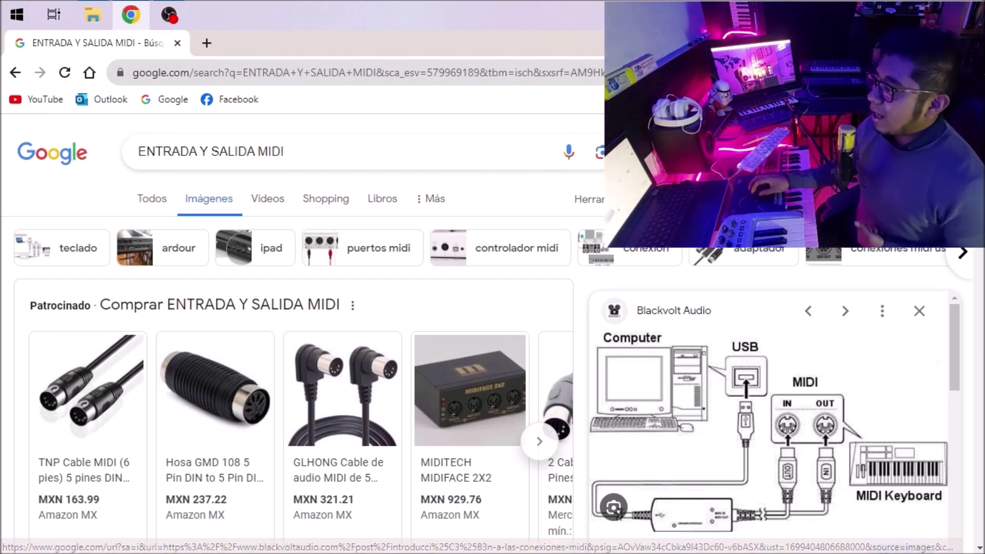
key("super+d")
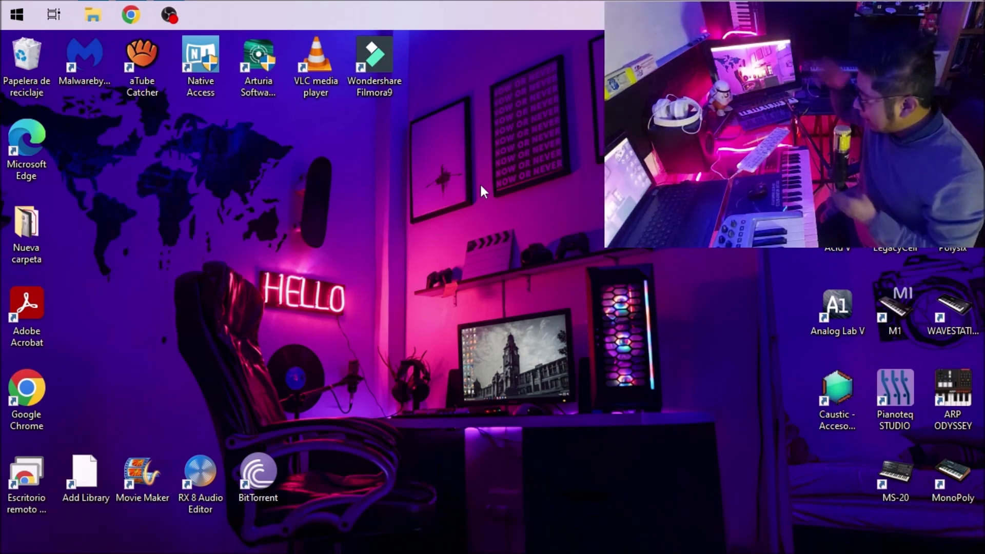
left_click_drag(878, 310, 590, 229)
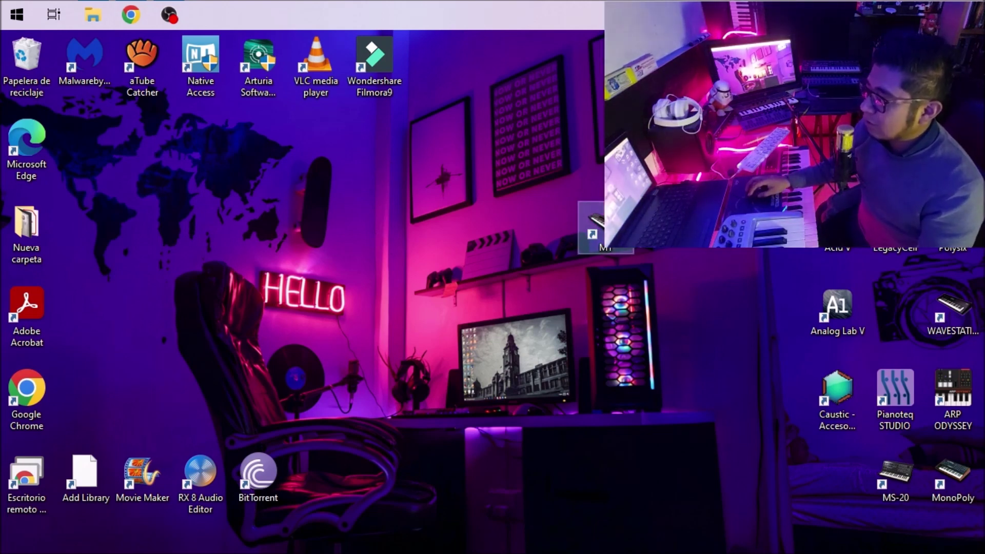
left_click(593, 226)
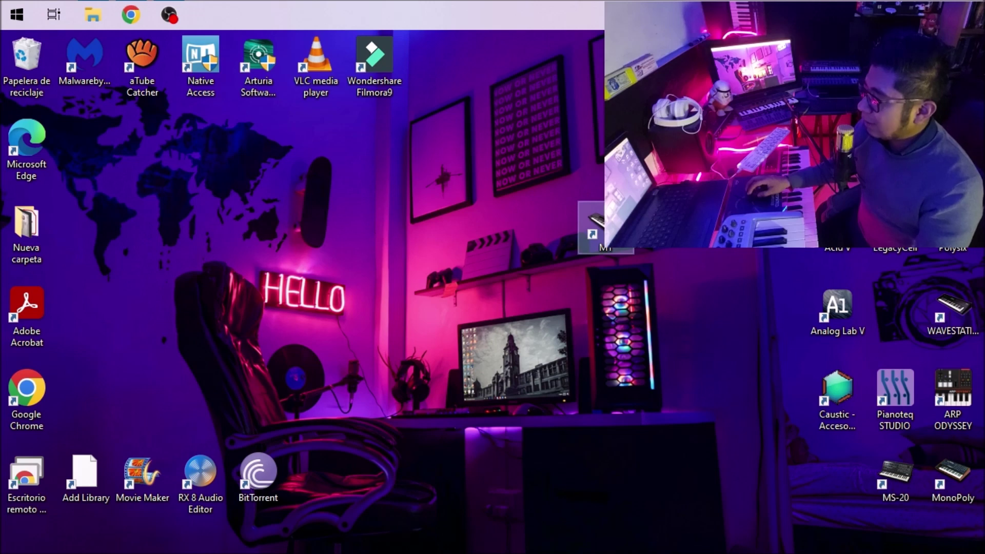
left_click(170, 341)
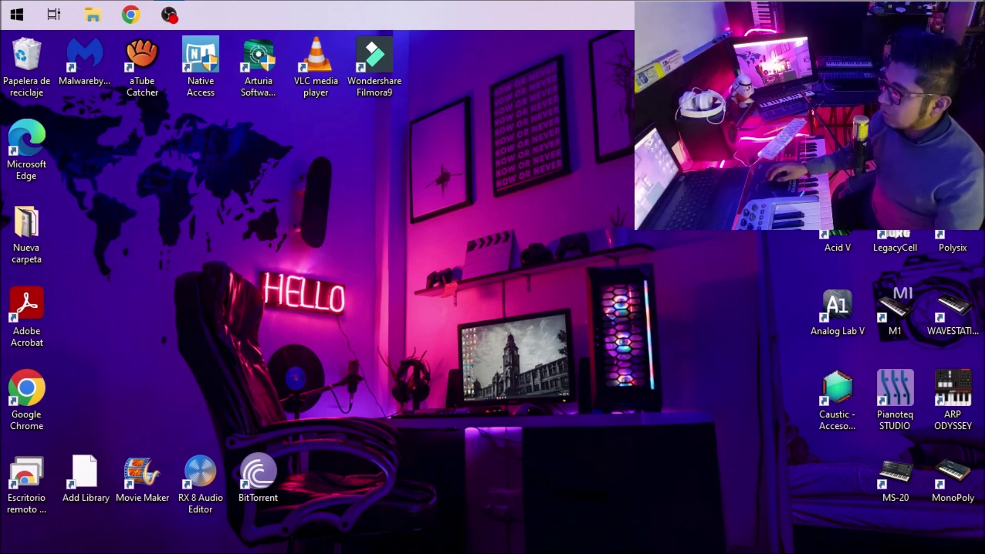
right_click(638, 154)
left_click(824, 249)
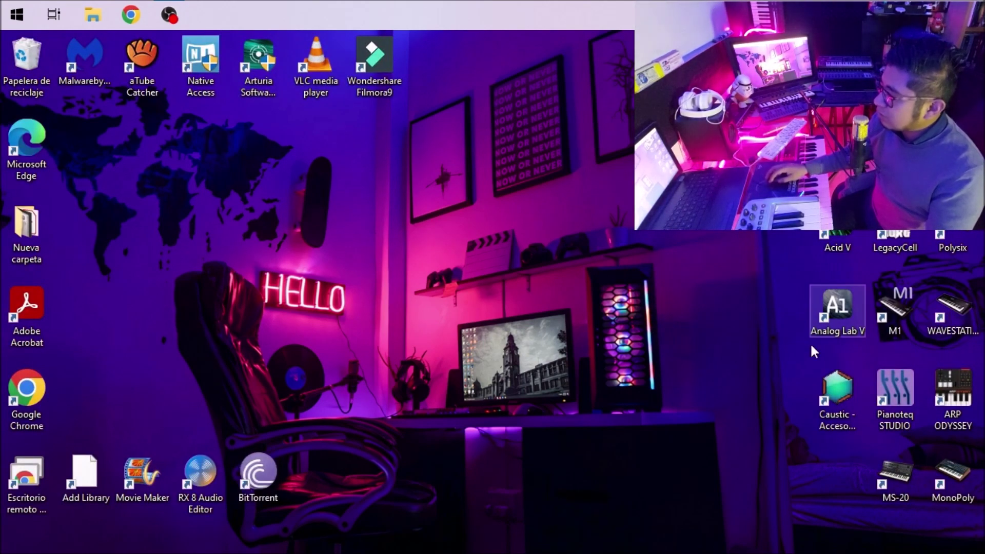
left_click(829, 399)
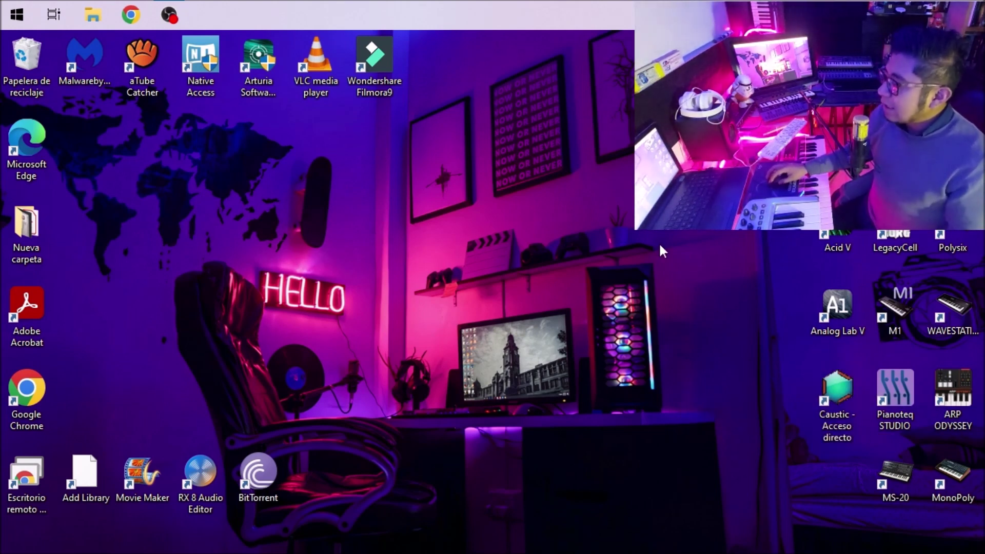
Launch Kontakt from the desktop and move its window clear of the screen's edge
right_click(566, 207)
left_click(533, 204)
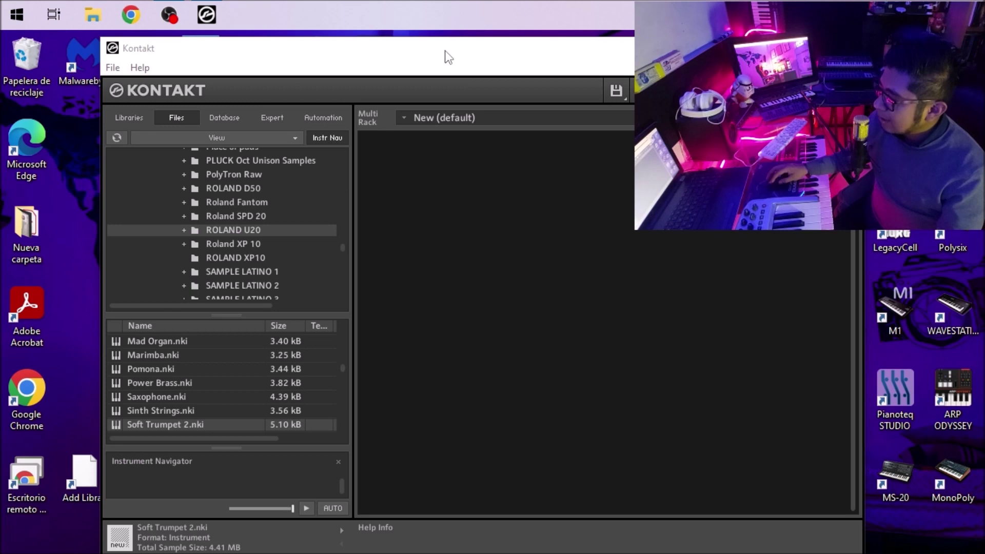
left_click_drag(448, 55, 367, 46)
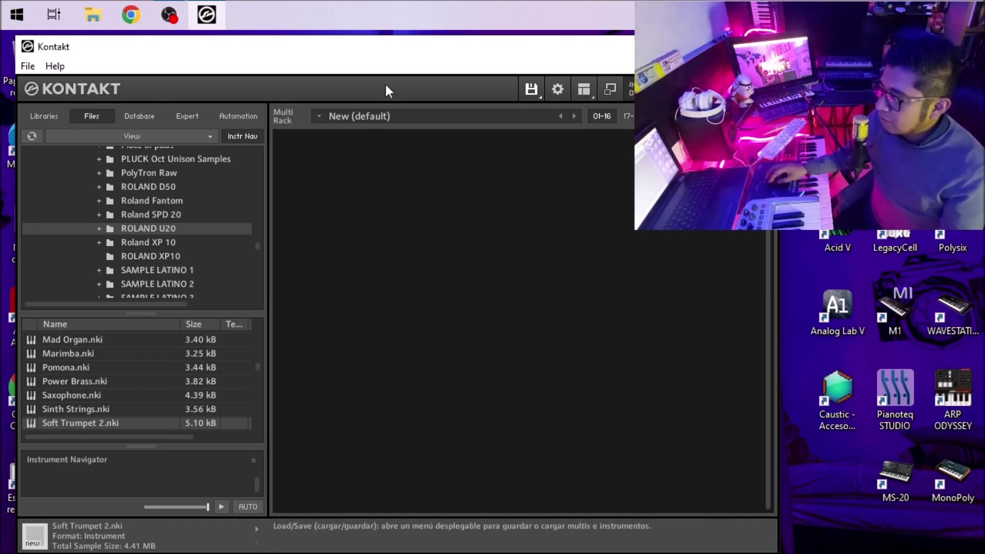
Examine the MIDI input and output devices in the Kontakt options
left_click(557, 90)
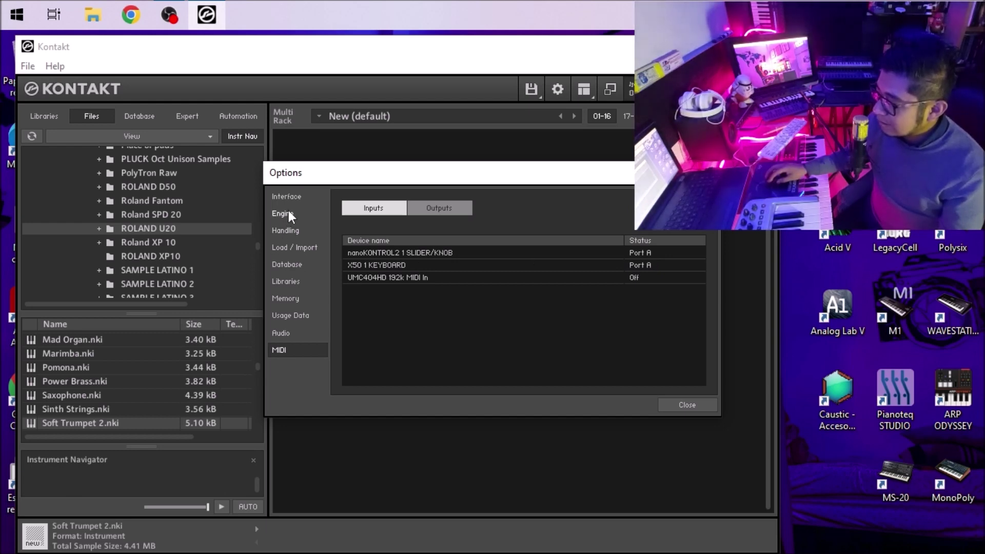
left_click(443, 210)
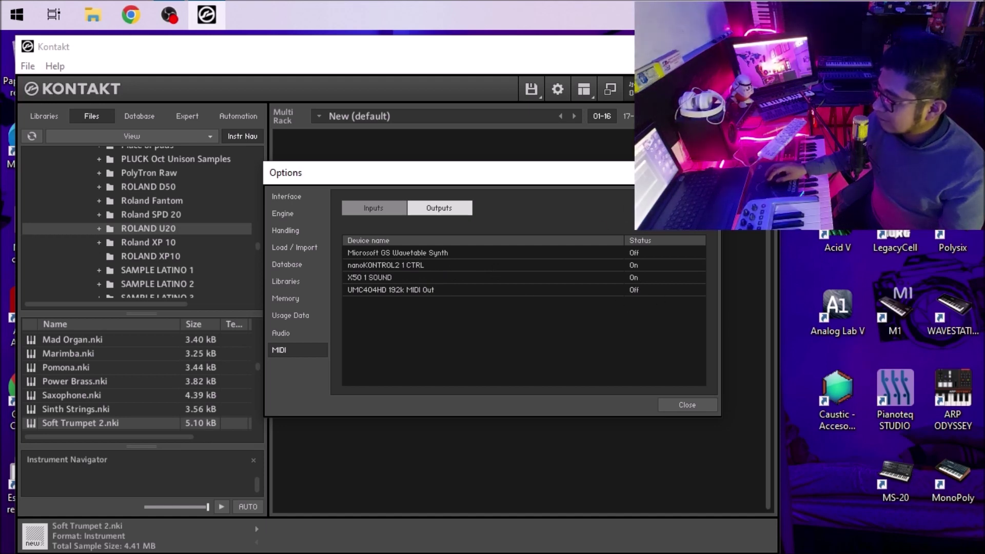
left_click(690, 405)
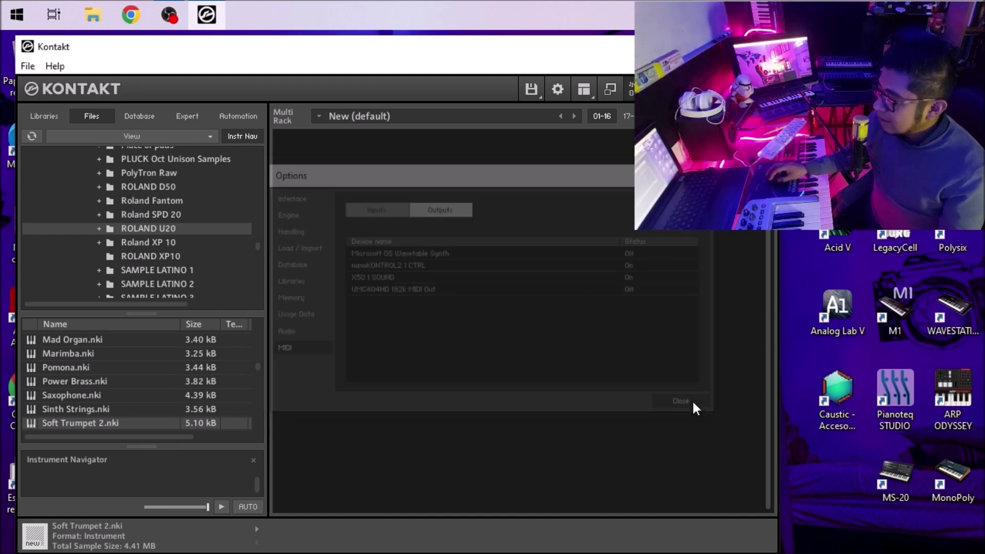
Load the Acustic Piano.nki instrument from the ROLAND U20 folder into the multi rack
scroll(73, 385, "up", 7)
left_click(69, 352)
left_click_drag(69, 353, 443, 293)
left_click(611, 450)
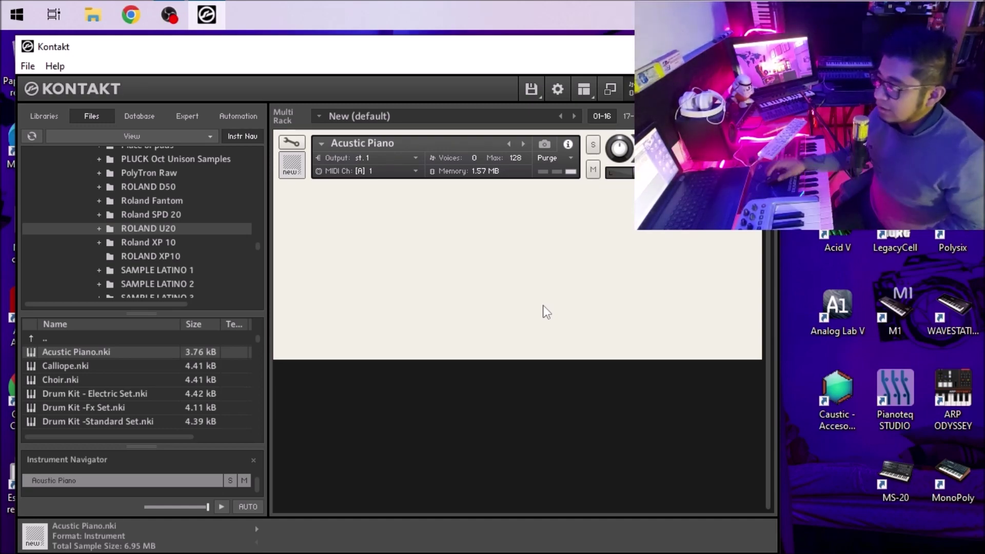
Close Kontakt and launch Ableton Live 10 Suite from the desktop
key("alt+F4")
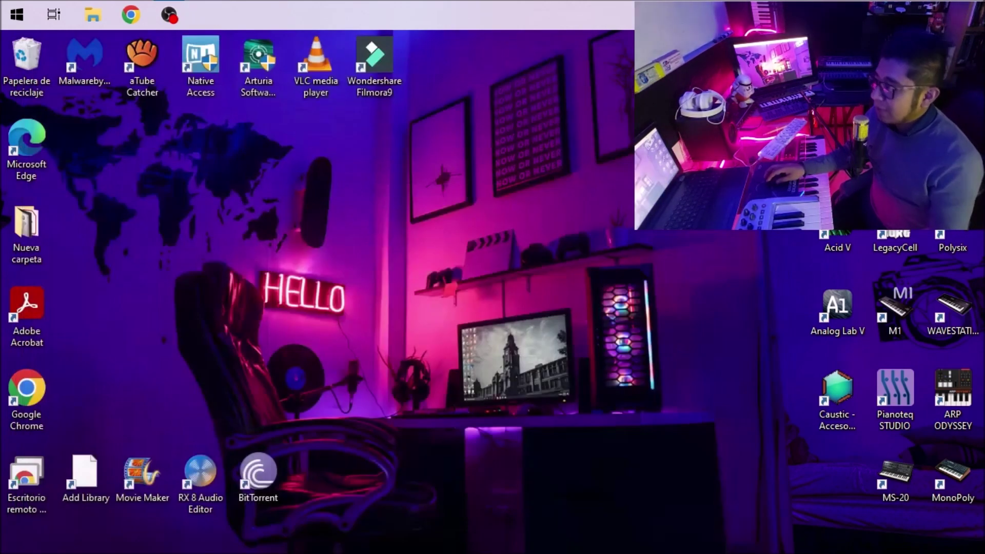
right_click(601, 145)
left_click(641, 213)
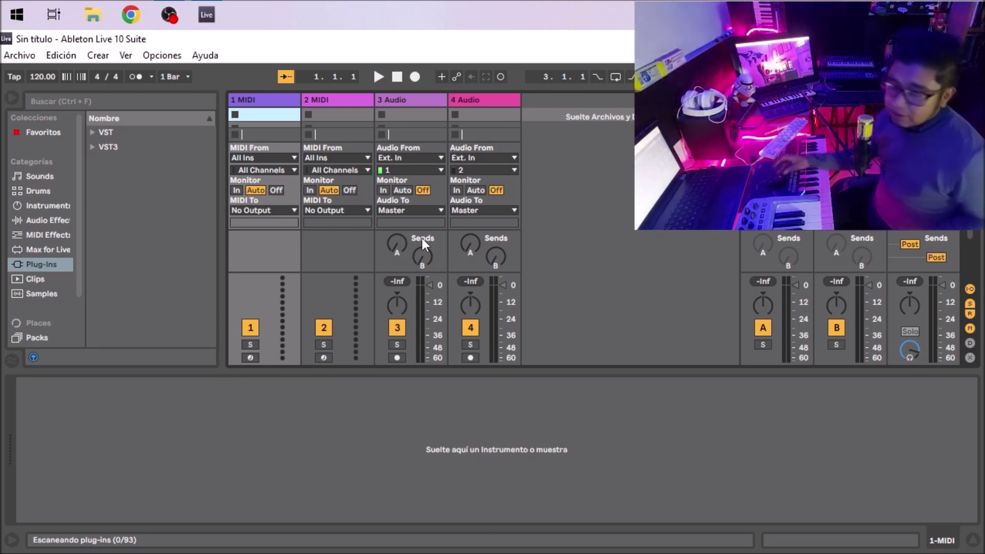
Delete the two audio tracks from the set and expand the VST folder among the plug-ins
right_click(408, 100)
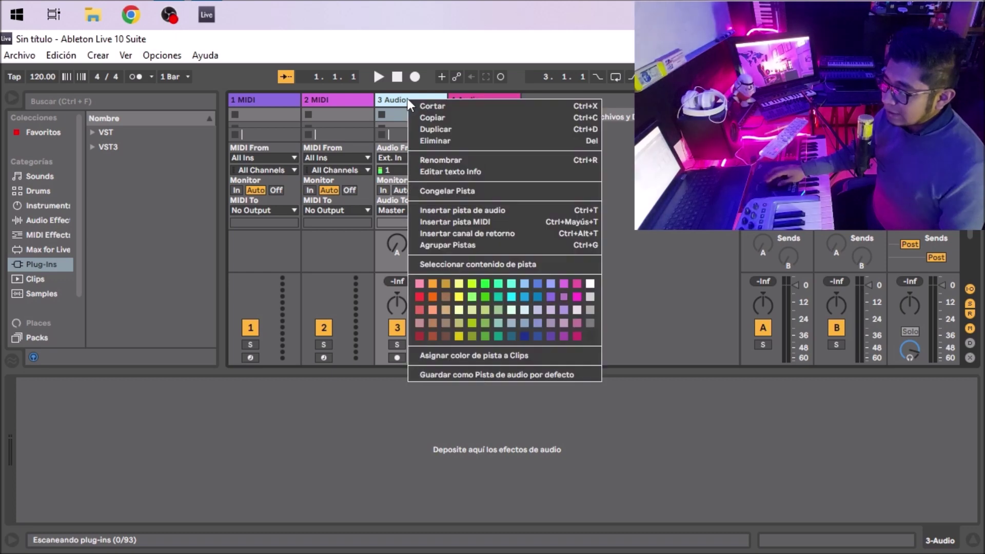
left_click(436, 141)
right_click(408, 101)
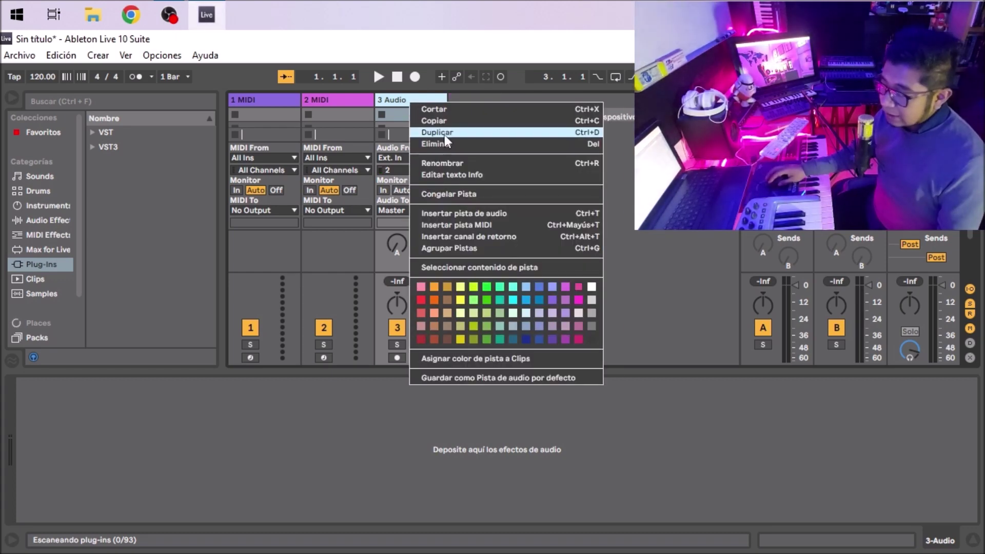
left_click(446, 144)
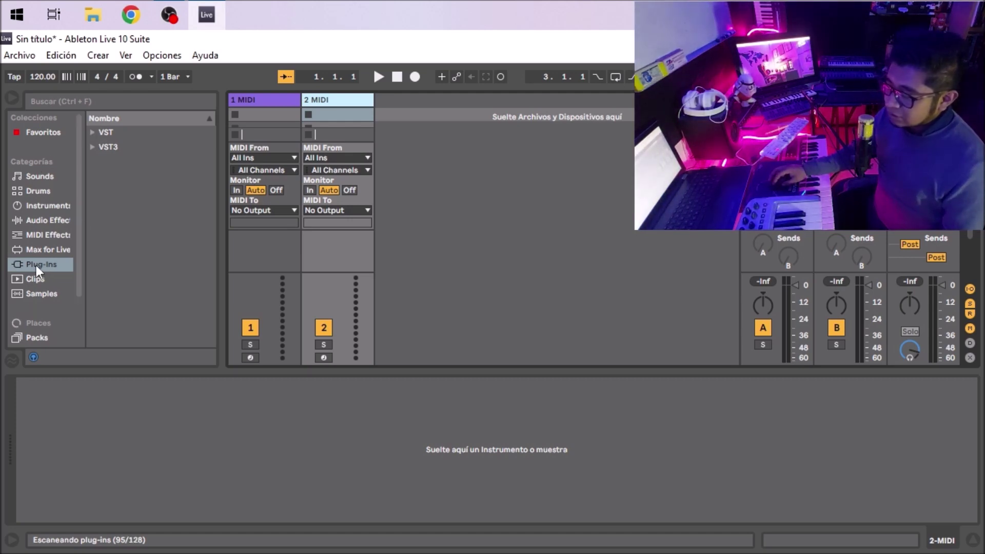
left_click(93, 132)
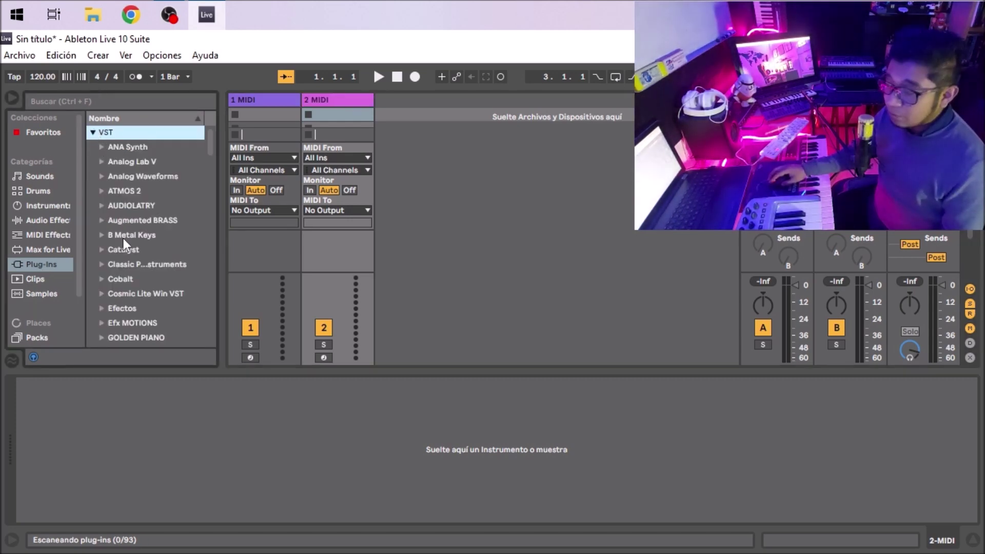
Examine the MIDI control surfaces and the MIDI port settings in the preferences
left_click(163, 54)
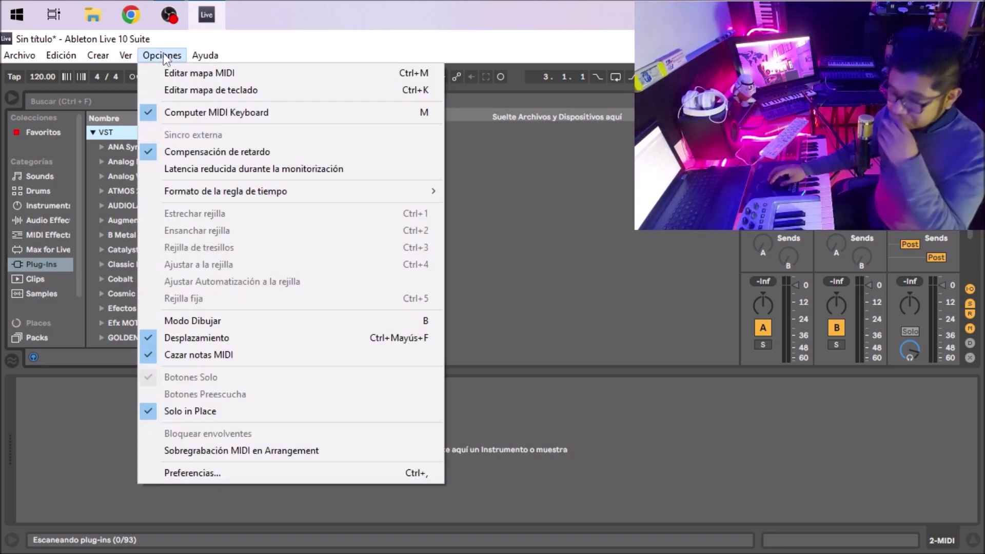
left_click(207, 473)
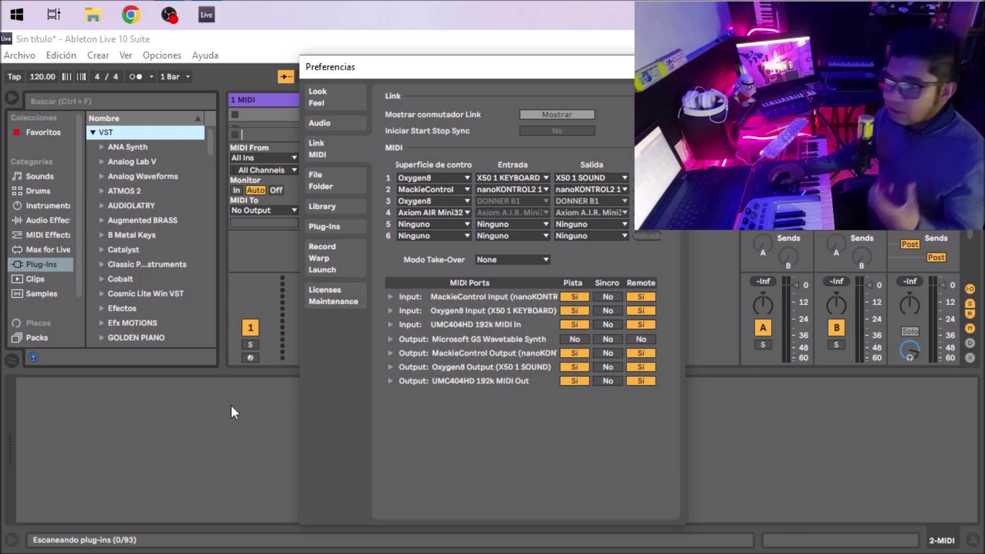
left_click_drag(460, 78, 344, 68)
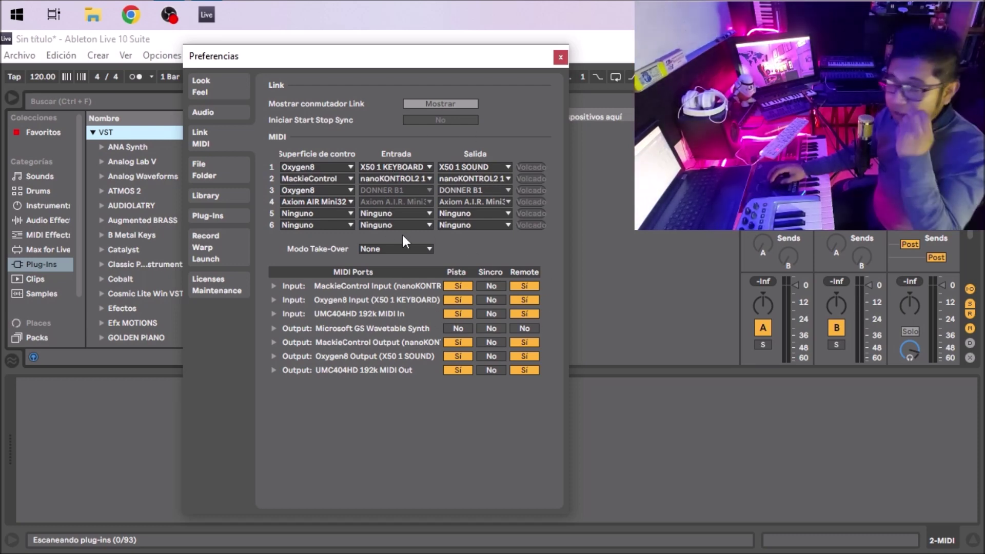
left_click(560, 58)
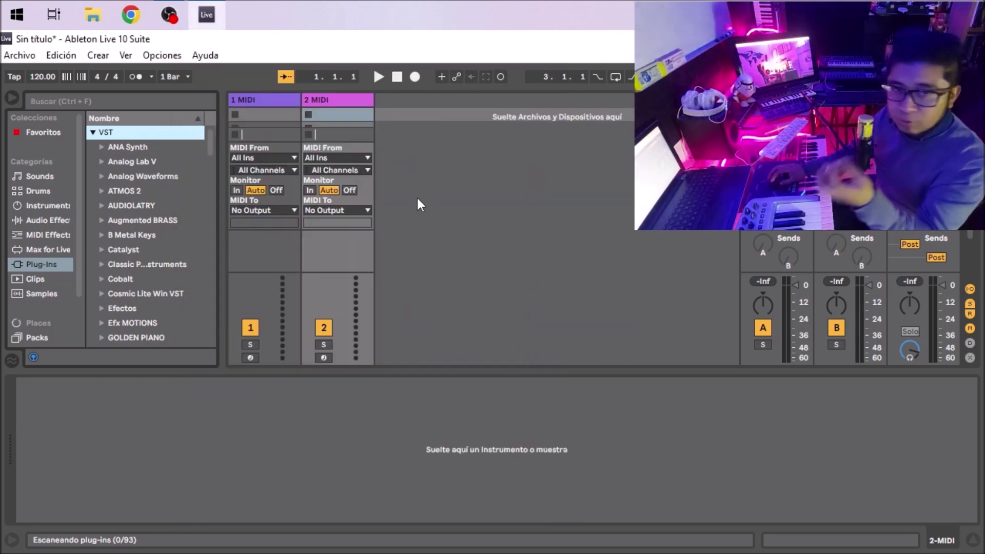
Load the ANAx64 plug-in from the ANA Synth folder onto the first MIDI track
left_click(103, 146)
left_click(111, 162)
left_click_drag(143, 176, 255, 250)
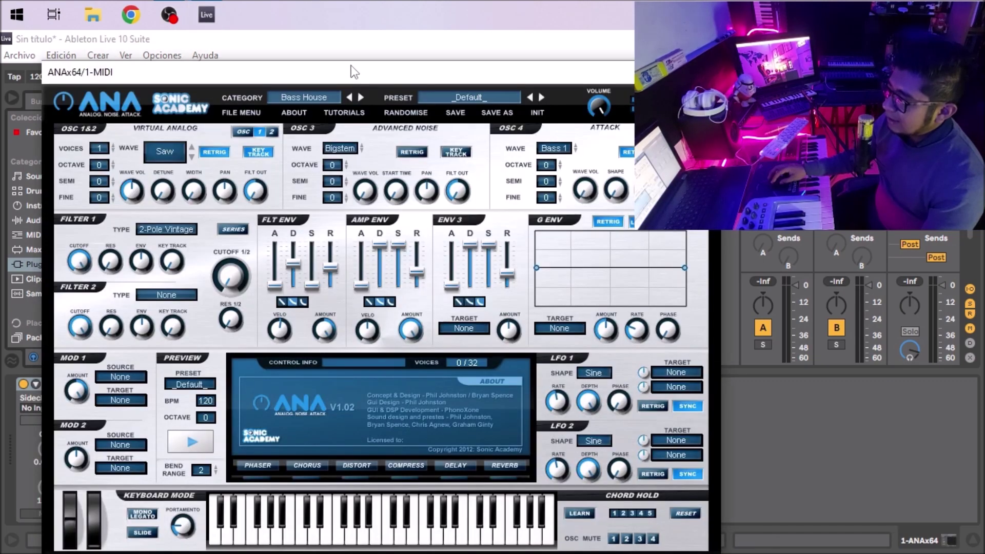
Choose the Lead Trance category and the Mega Saw 3 preset in the ANA synth, and close its window
left_click_drag(351, 66, 333, 35)
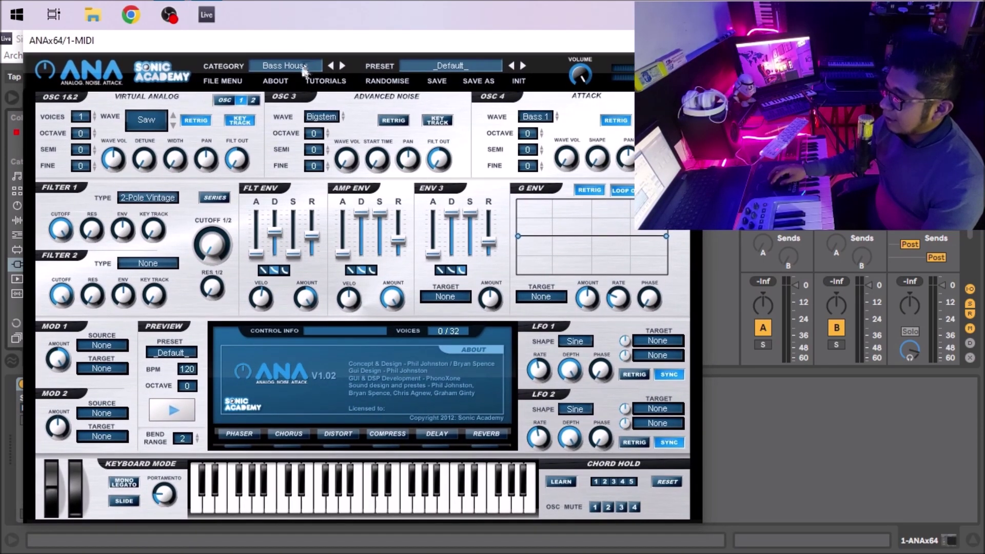
left_click(445, 67)
left_click(279, 61)
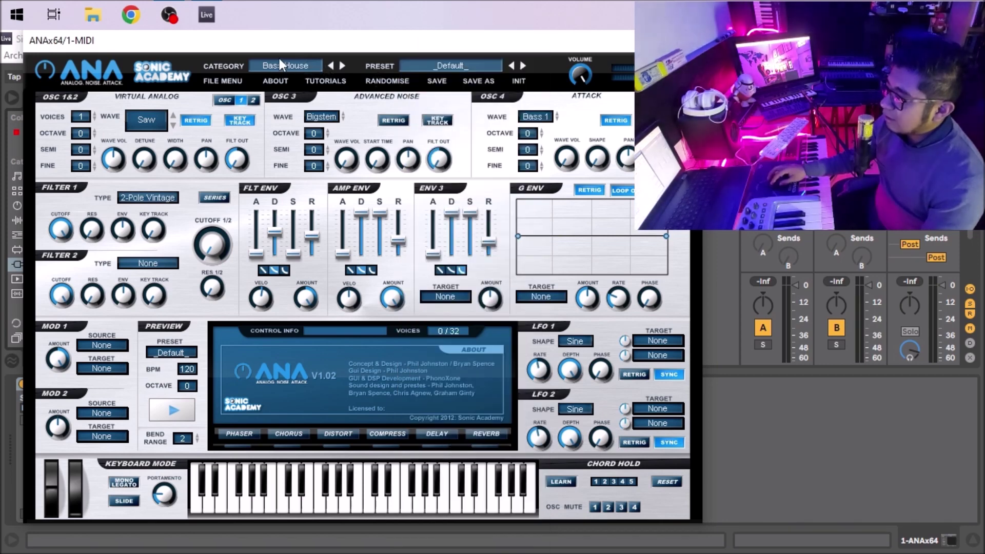
left_click(282, 66)
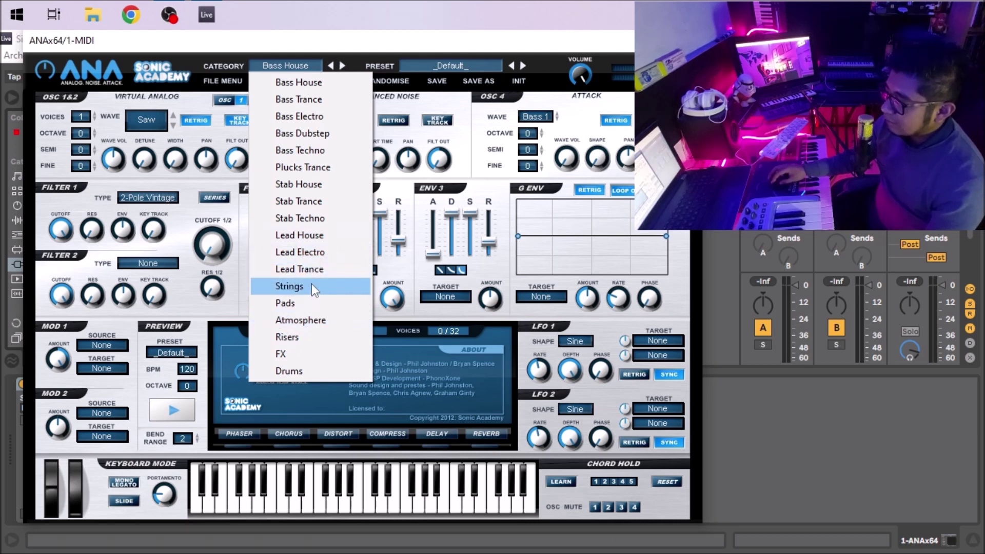
left_click(312, 270)
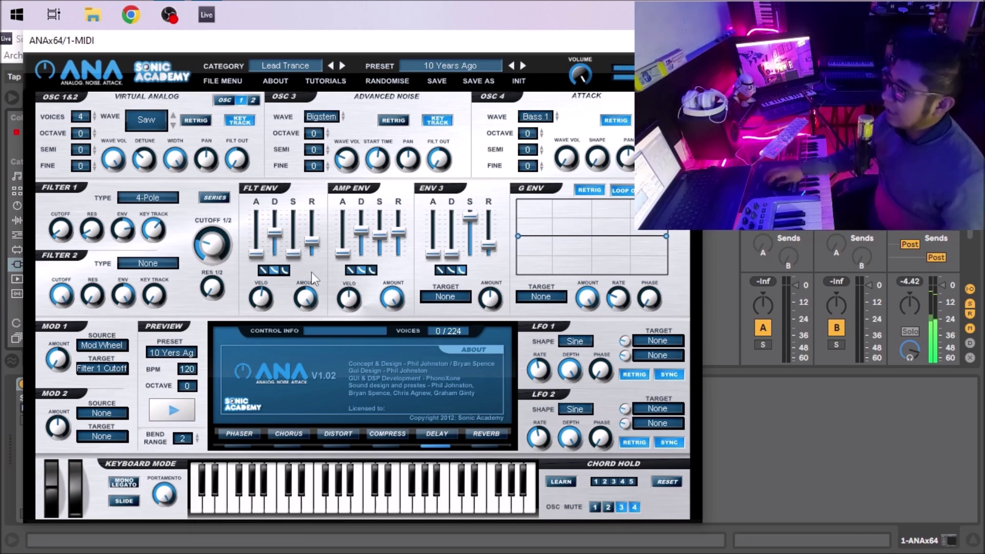
left_click(431, 63)
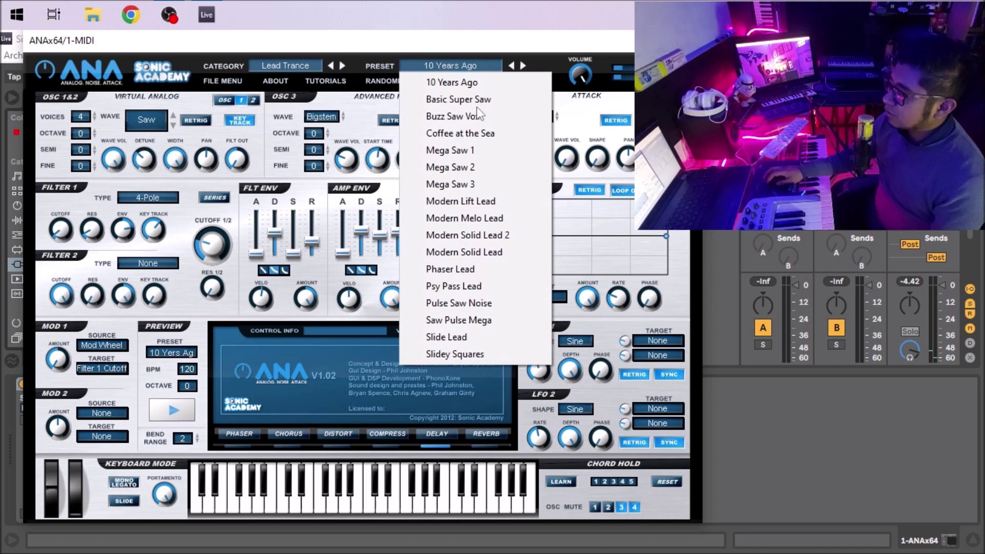
left_click(469, 185)
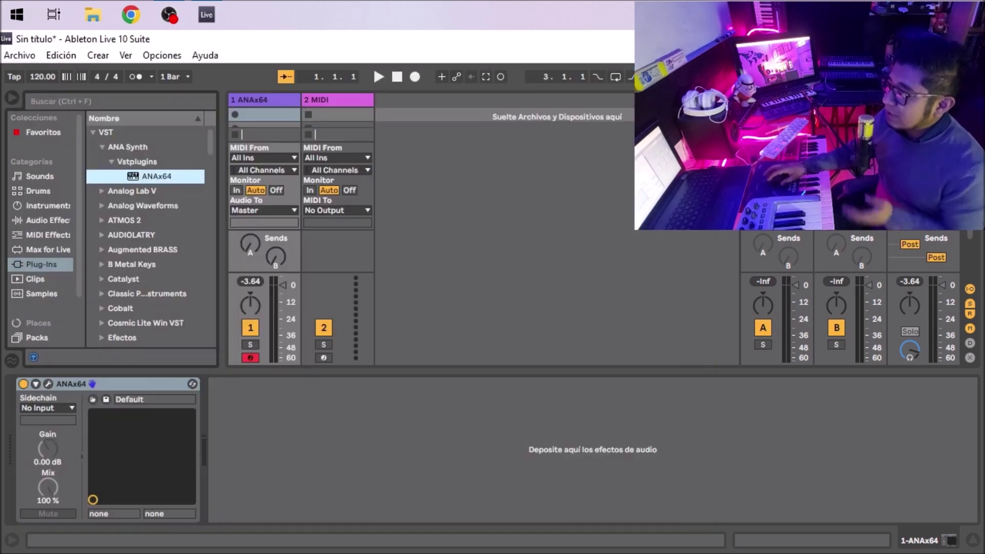
left_click(690, 40)
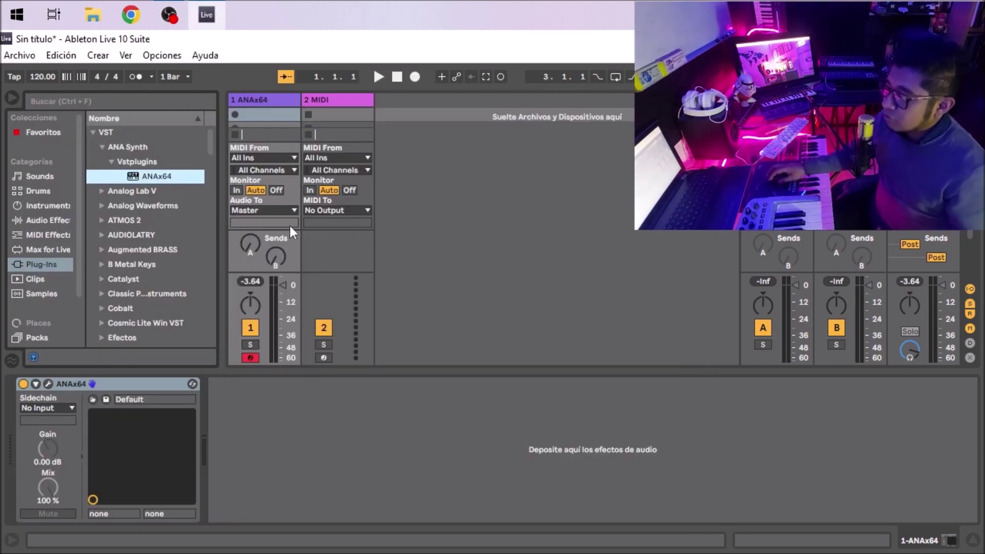
Delete the ANAx64 device from the first MIDI track
left_click(122, 379)
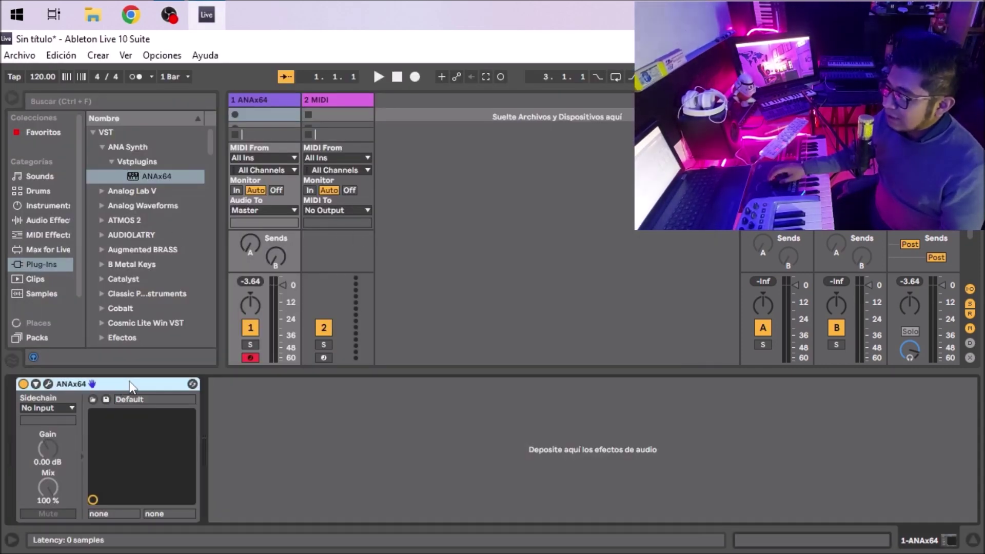
right_click(129, 381)
left_click(170, 263)
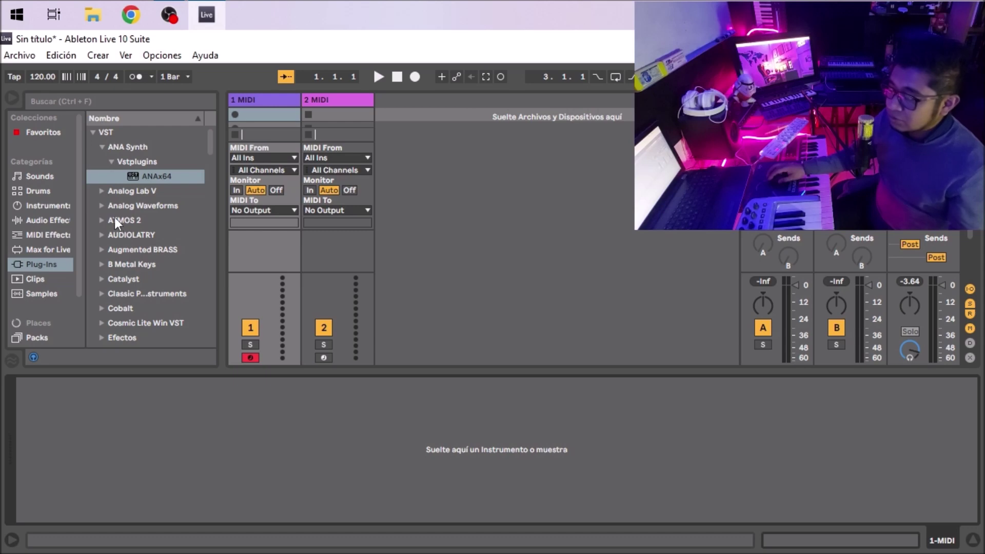
Look through the installed VST plug-ins in the browser, and collapse the VST folder
scroll(146, 229, "down", 1)
scroll(148, 235, "down", 15)
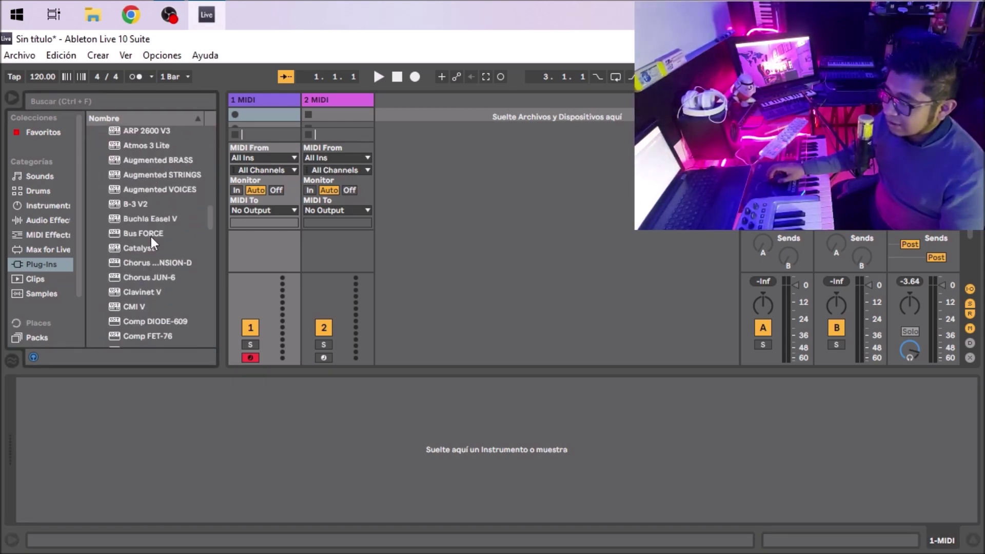
scroll(152, 238, "down", 20)
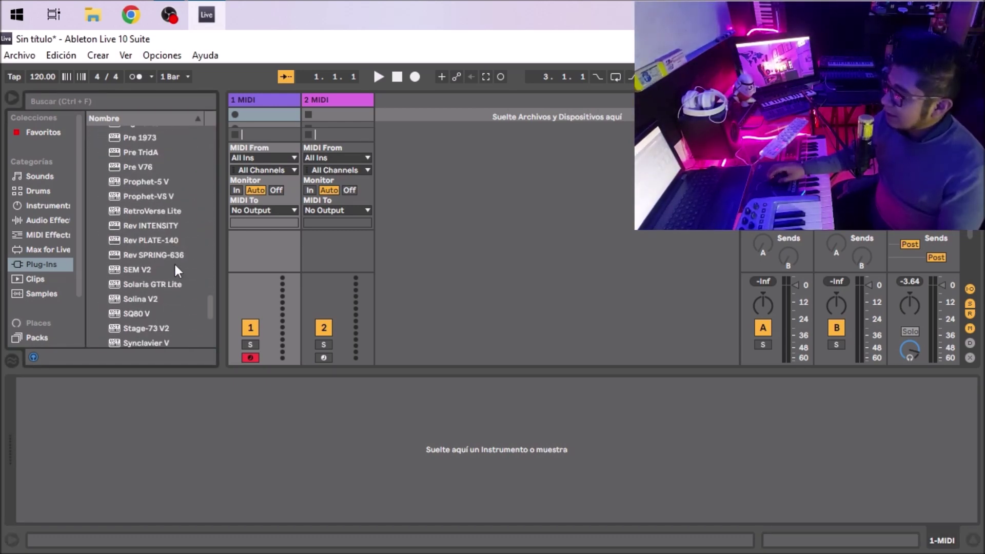
scroll(193, 312, "up", 15)
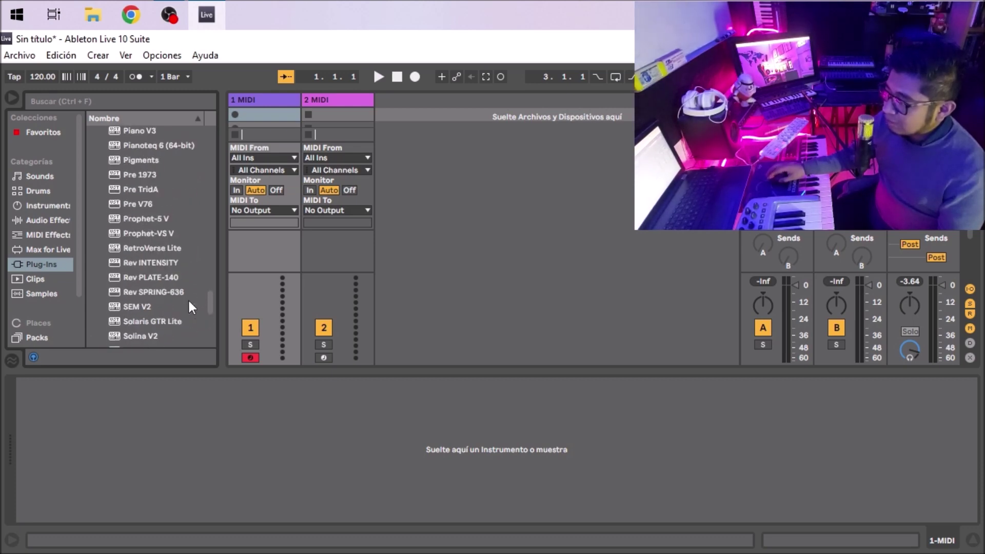
scroll(182, 279, "up", 20)
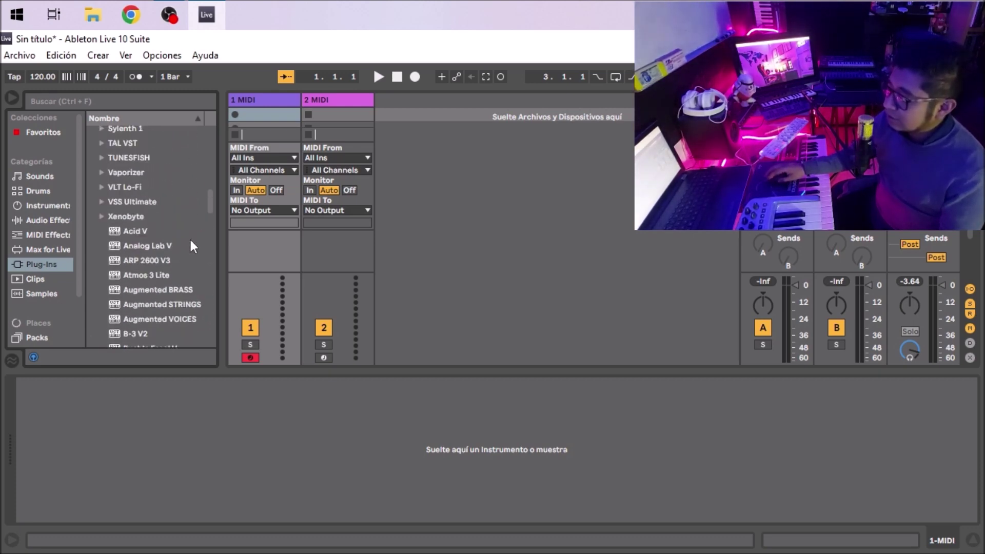
scroll(192, 204, "down", 4)
scroll(193, 202, "up", 2)
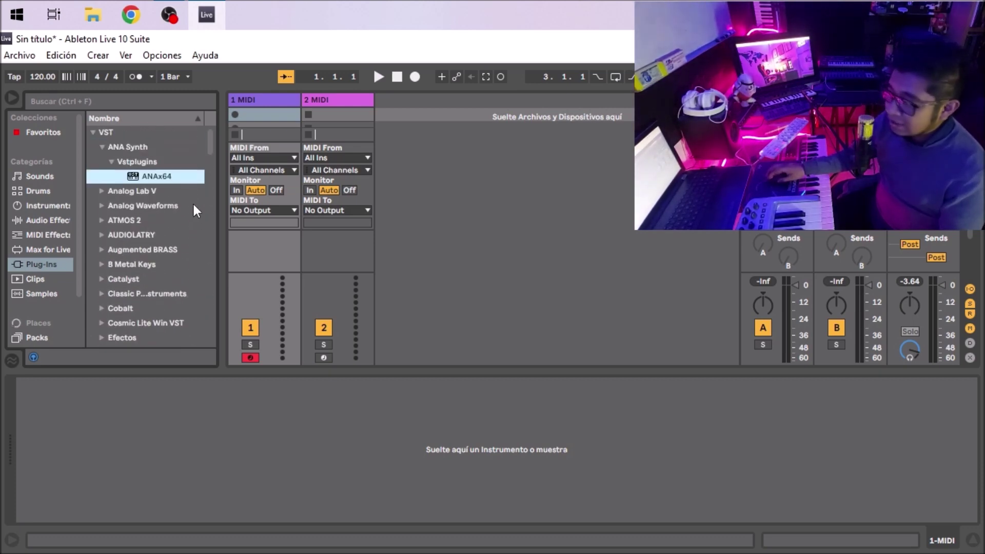
left_click(91, 133)
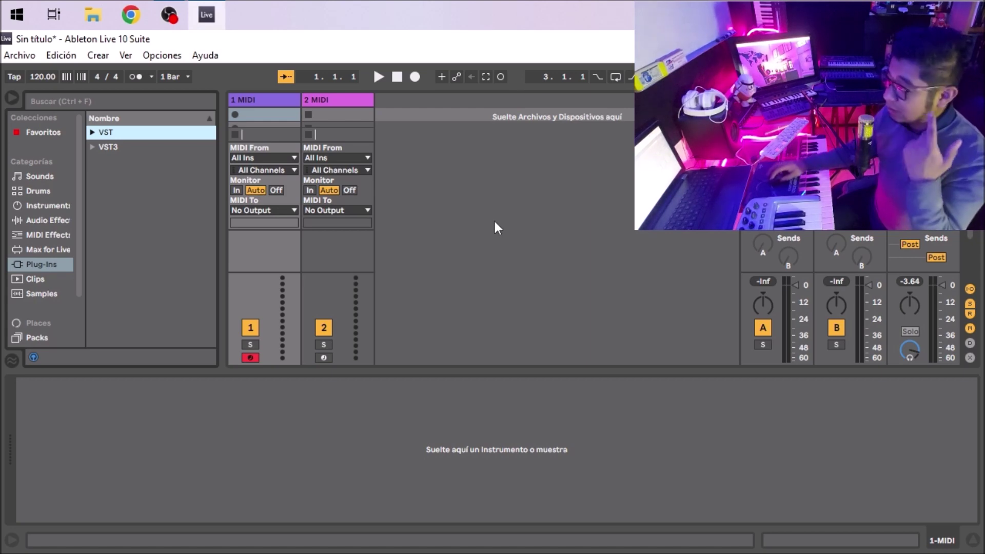
Look at the standalone instrument shortcuts on the Windows desktop, switching back to Ableton Live briefly before showing the desktop again
key("super+d")
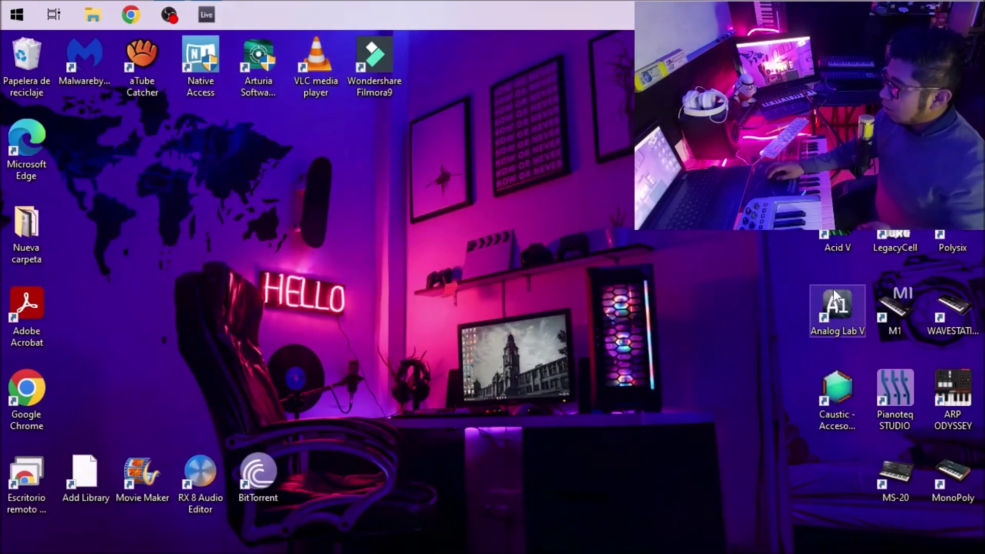
double_click(895, 308)
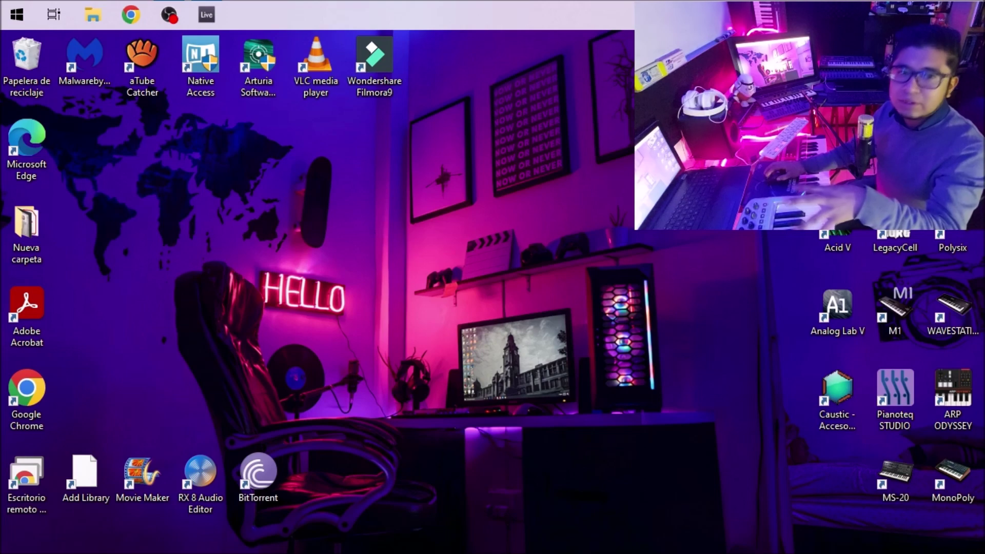
left_click(221, 15)
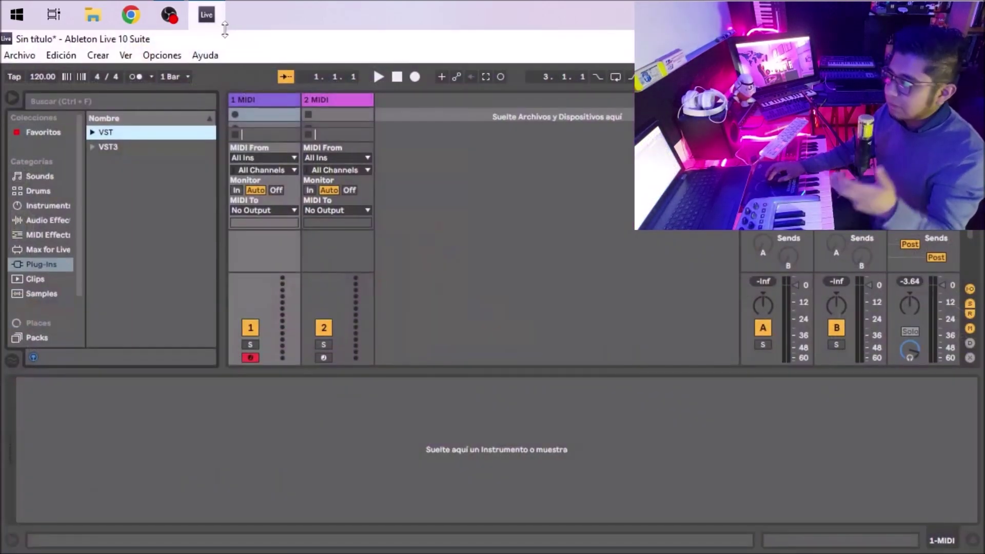
mouse_move(220, 14)
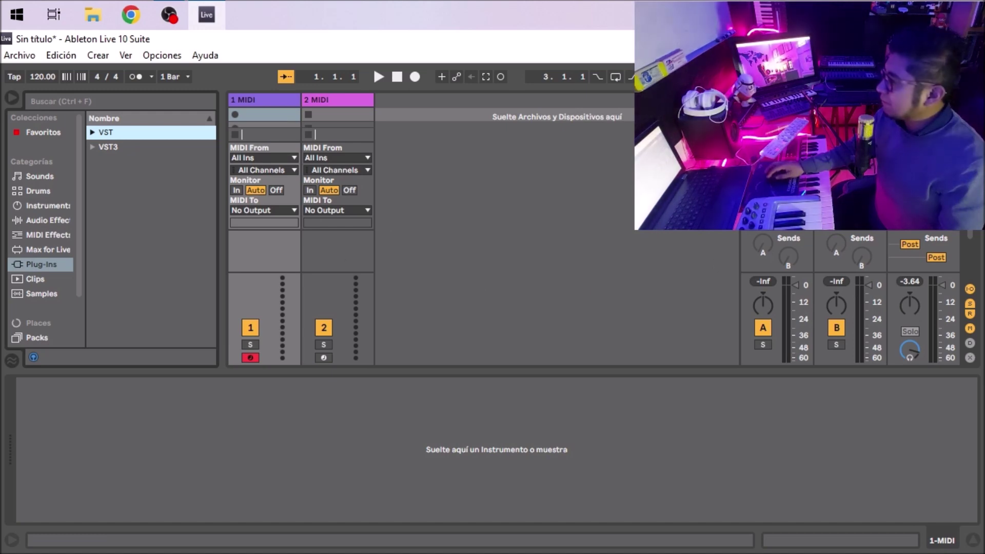
key("super+d")
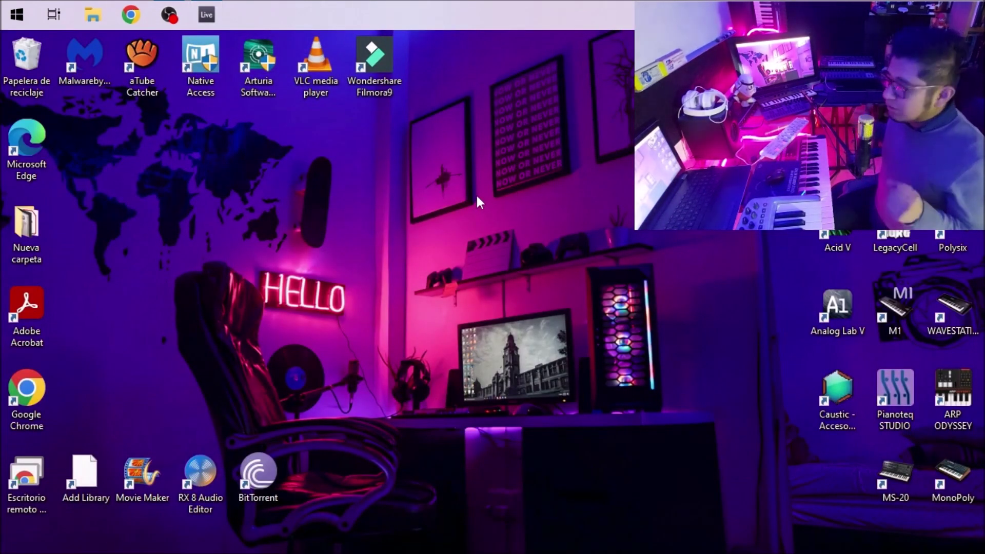